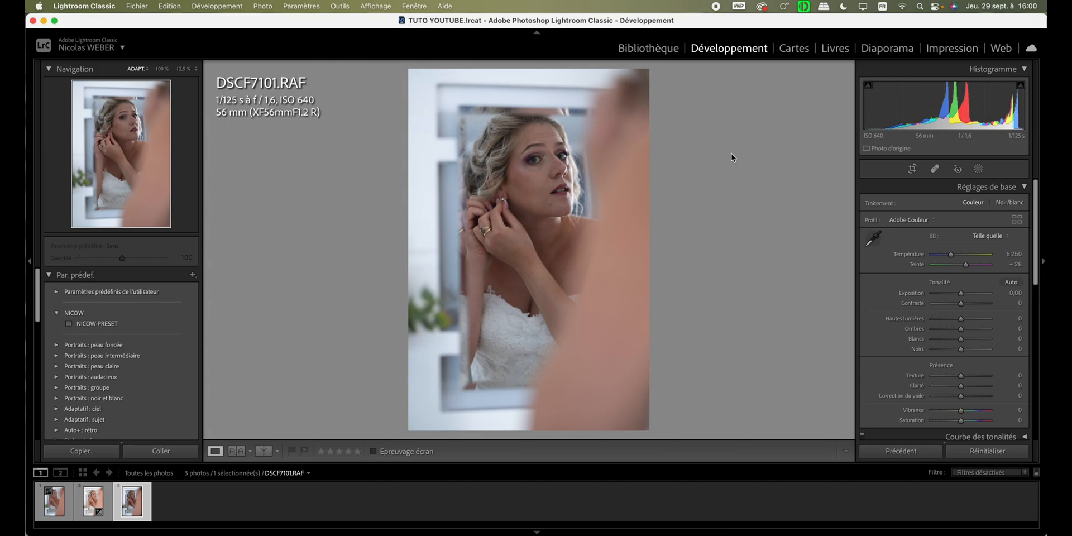
Step: Apply the NICOW-PRESET develop preset to the photo DSCF7101.RAF
click(87, 506)
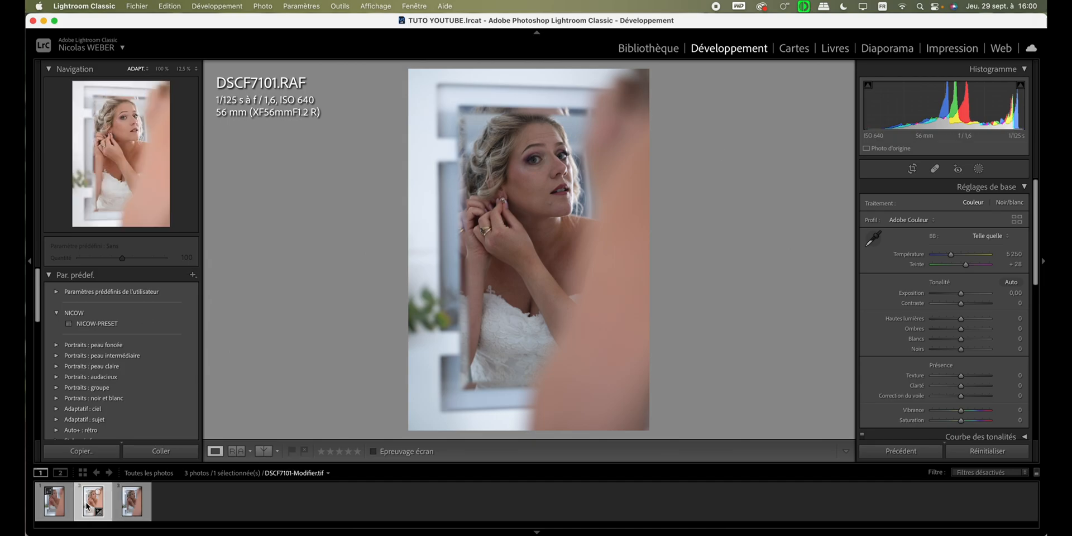
click(128, 506)
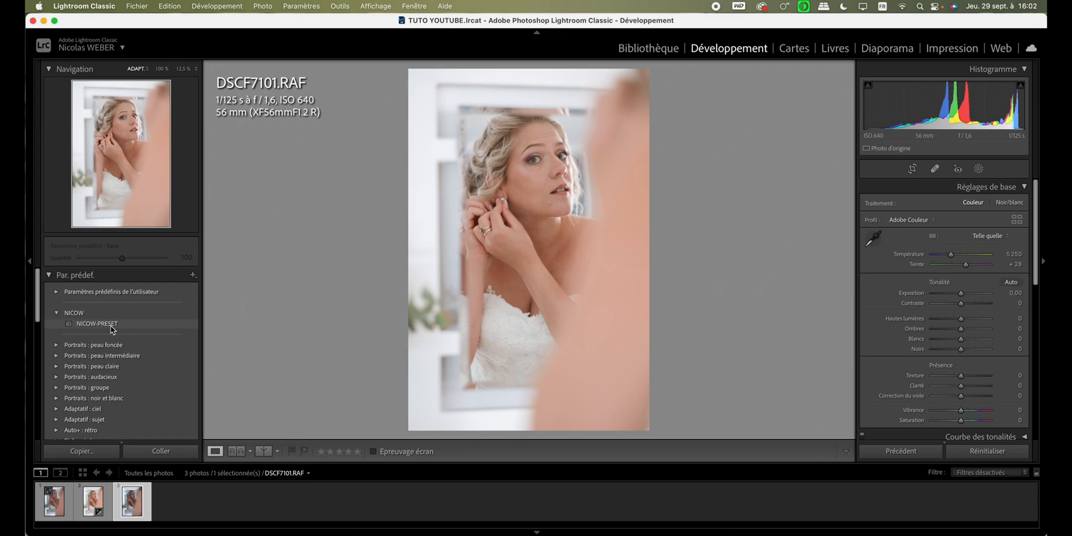
click(110, 326)
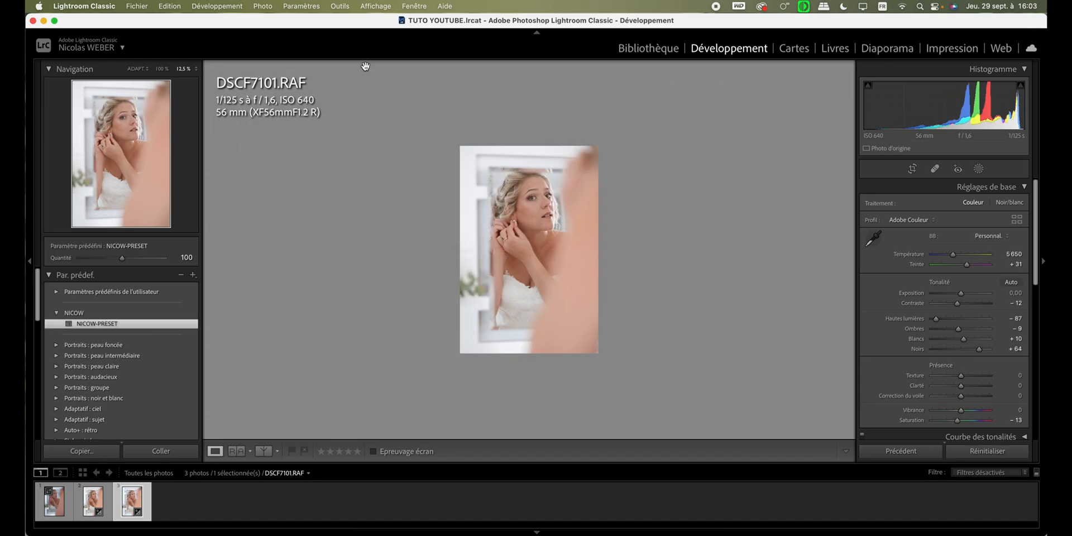
Step: Add a brush mask with the Renforcement de l'iris effect at size 2,0 and paint it over the bride's irises
click(366, 67)
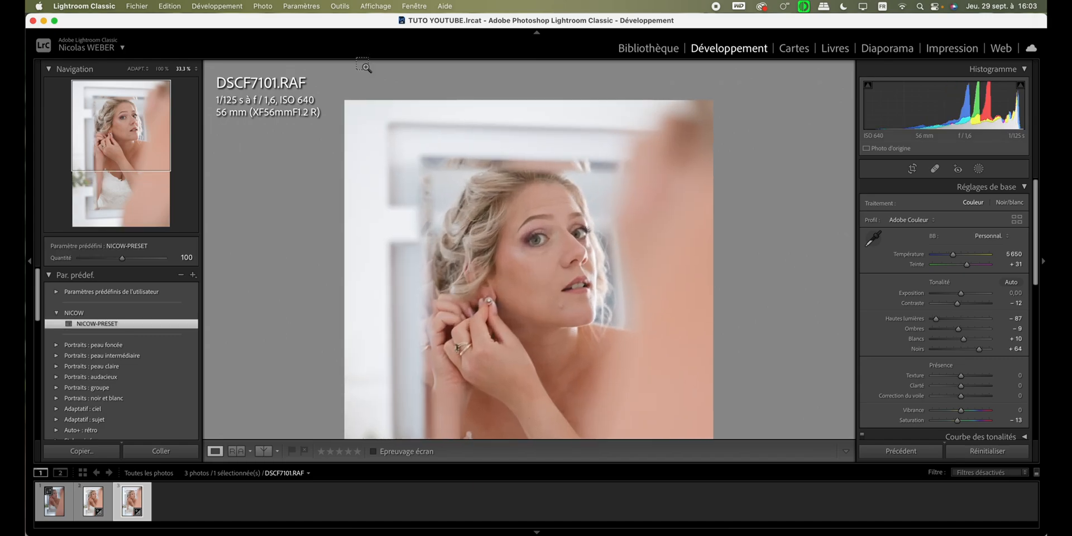
key(super+equal)
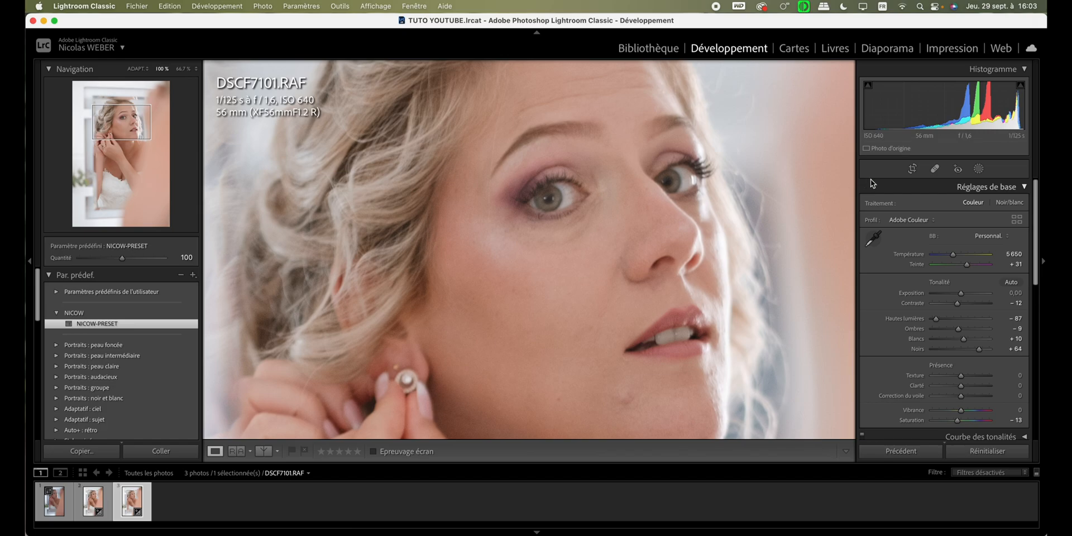
click(978, 169)
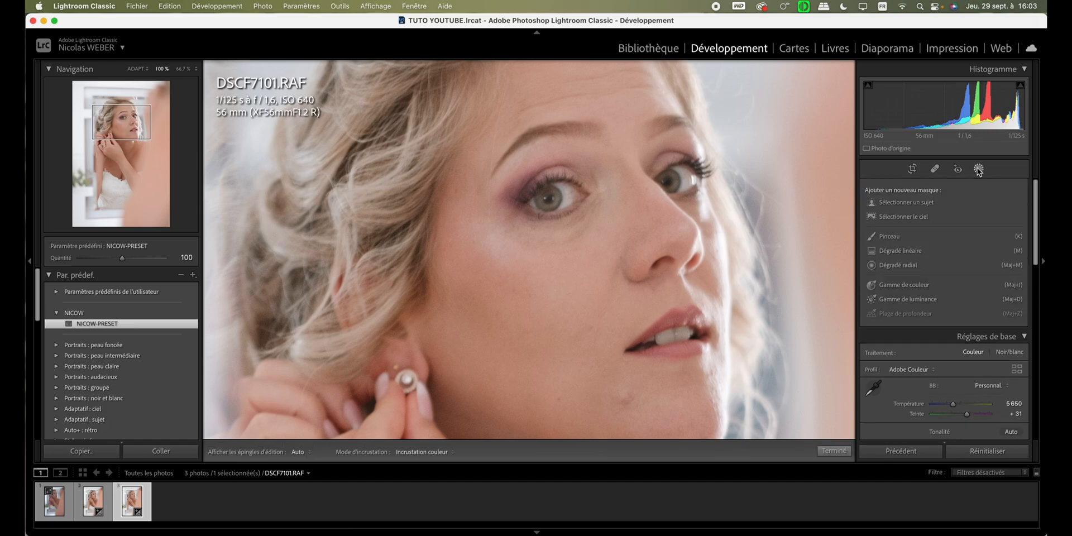
click(896, 237)
click(896, 237)
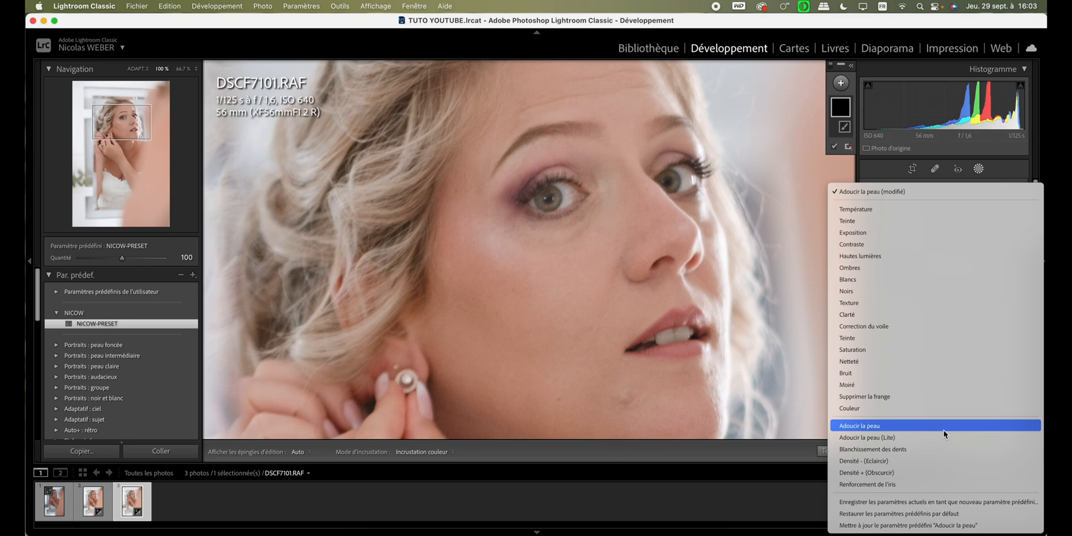
click(936, 484)
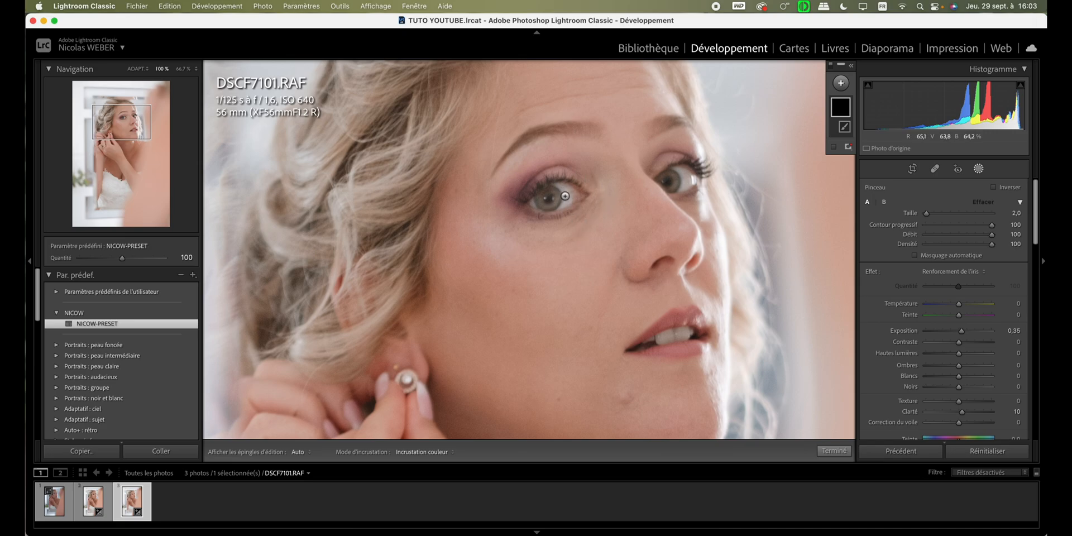
mouse_move(546, 193)
mouse_down()
mouse_move(553, 206)
mouse_move(538, 202)
mouse_move(548, 192)
mouse_up()
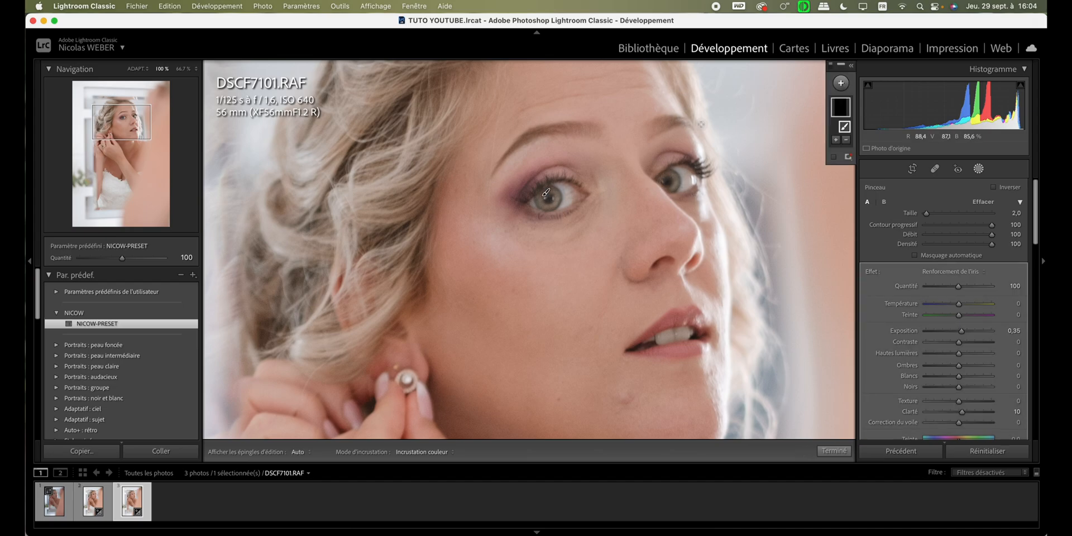
mouse_move(546, 192)
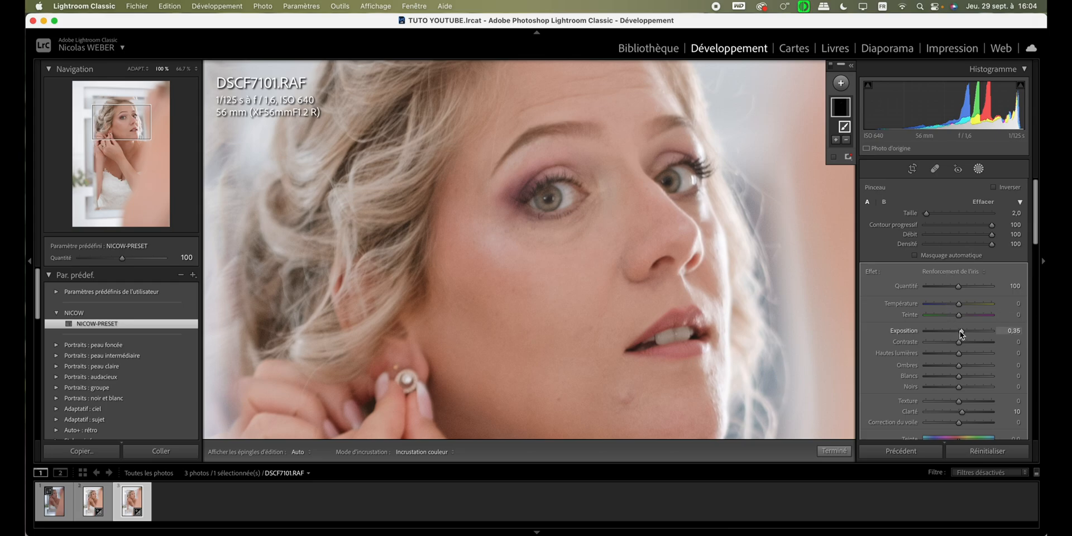
Step: Set the iris mask's Exposition to 0,41 and Teinte to −38, and finish the mask
mouse_move(960, 332)
mouse_down()
mouse_move(979, 331)
mouse_move(940, 334)
mouse_move(961, 336)
mouse_up()
mouse_move(959, 317)
mouse_down()
mouse_move(929, 315)
mouse_move(1008, 318)
mouse_move(945, 318)
mouse_up()
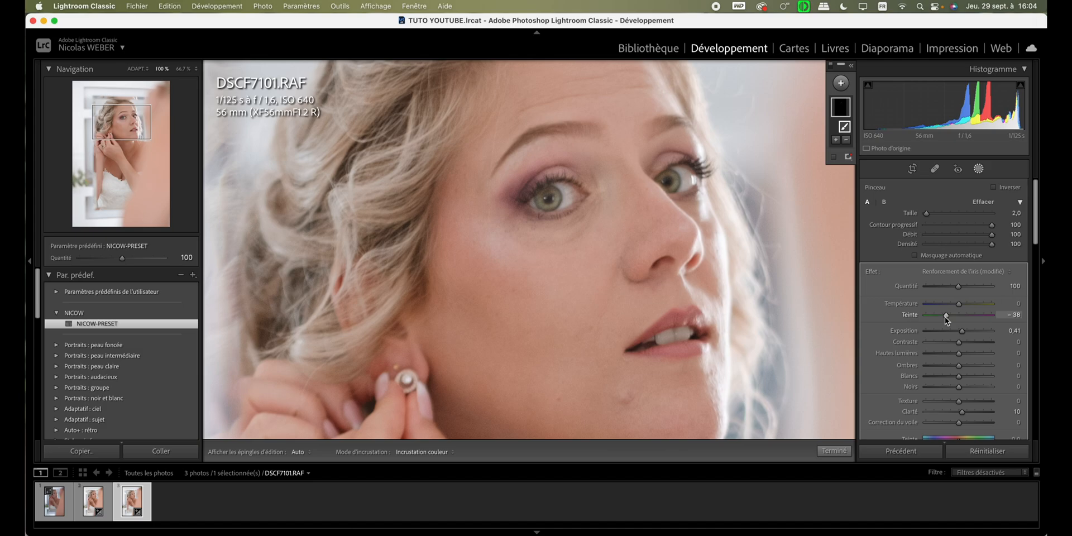
click(830, 66)
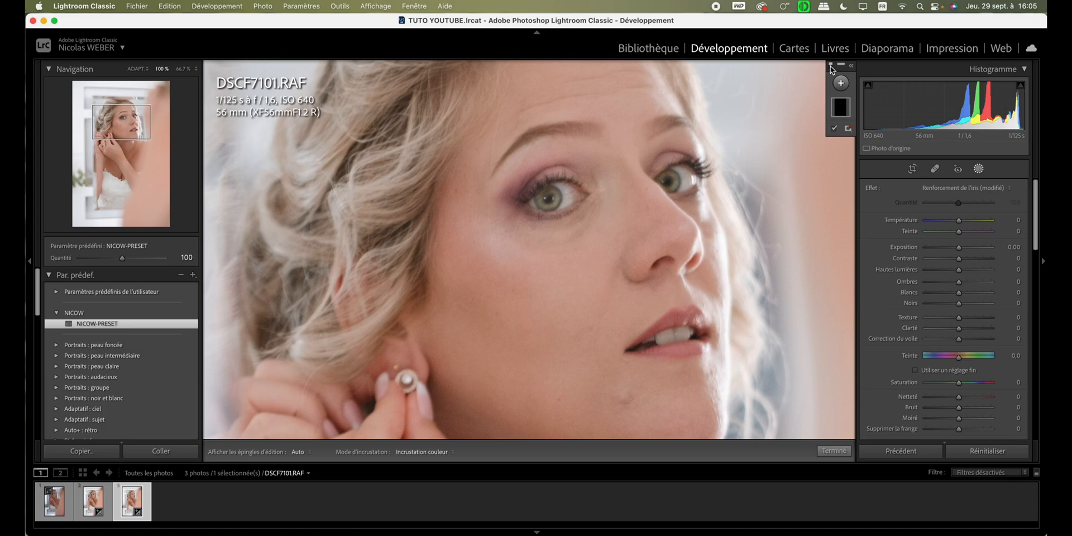
click(830, 66)
click(834, 451)
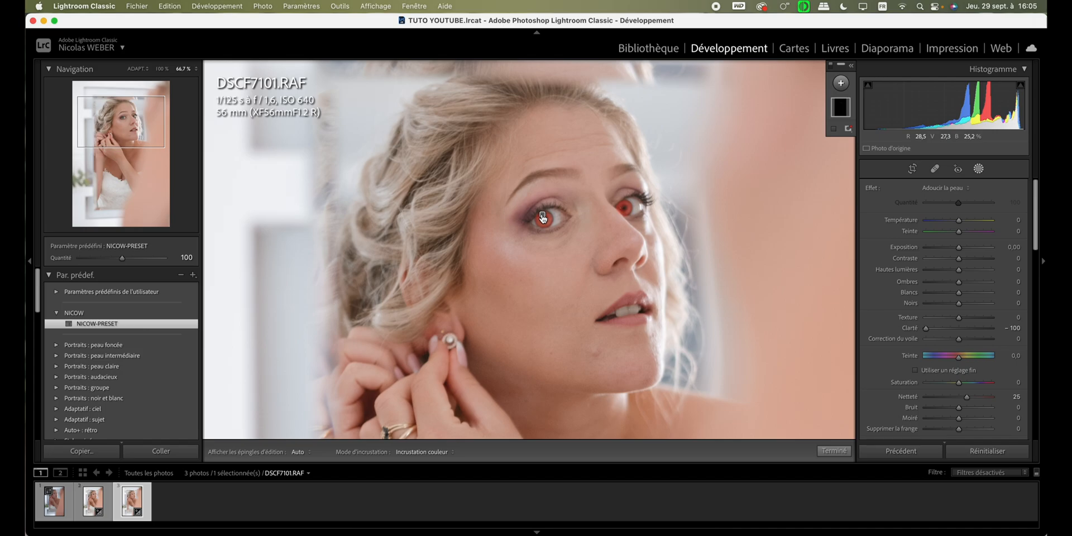
Step: Add a second brush mask with the Adoucir la peau effect and paint it over the skin of the face, avoiding the eyes and lips
click(841, 82)
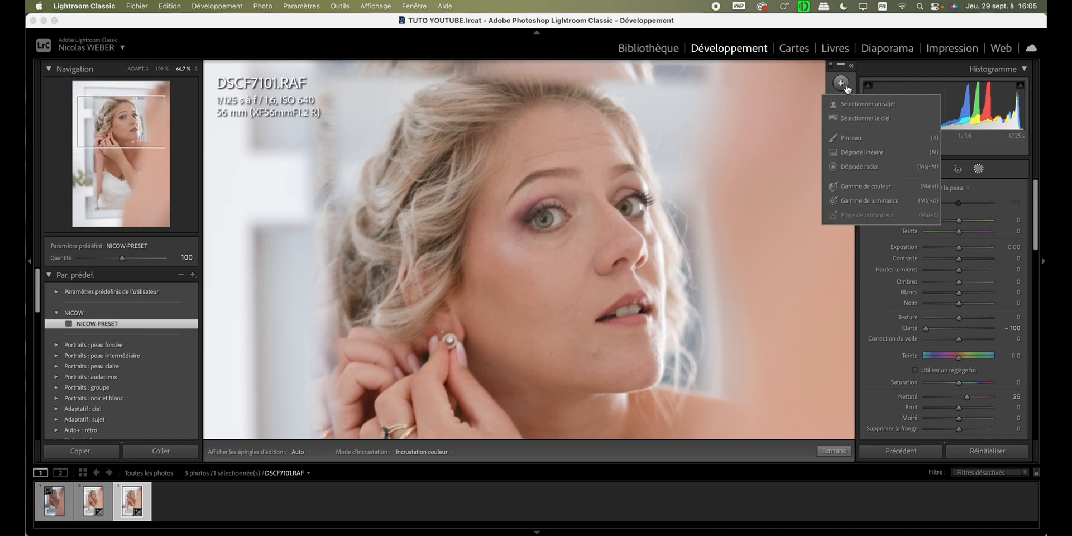
click(859, 137)
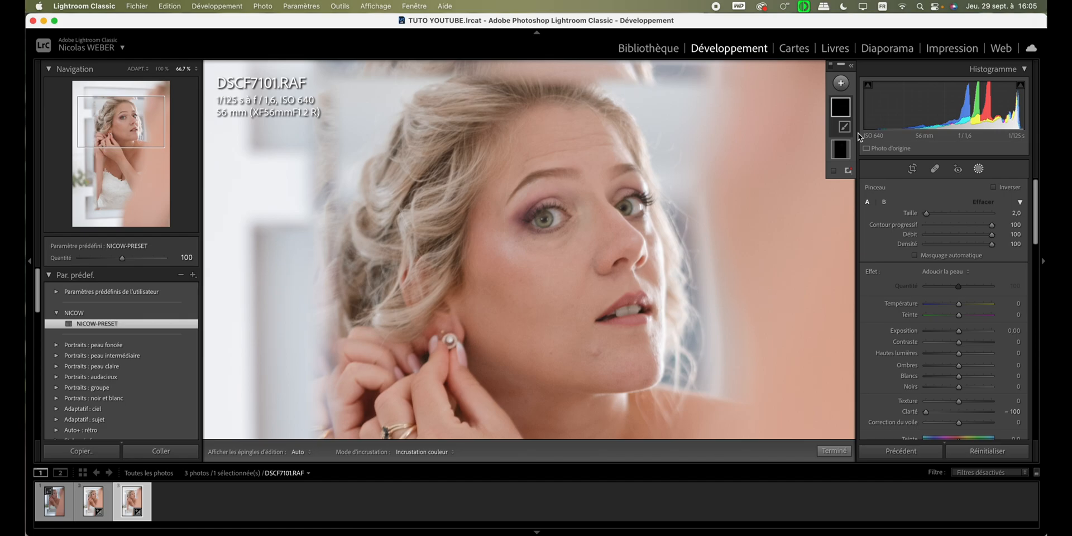
scroll(561, 167, up, 3)
scroll(587, 152, down, 2)
key(h)
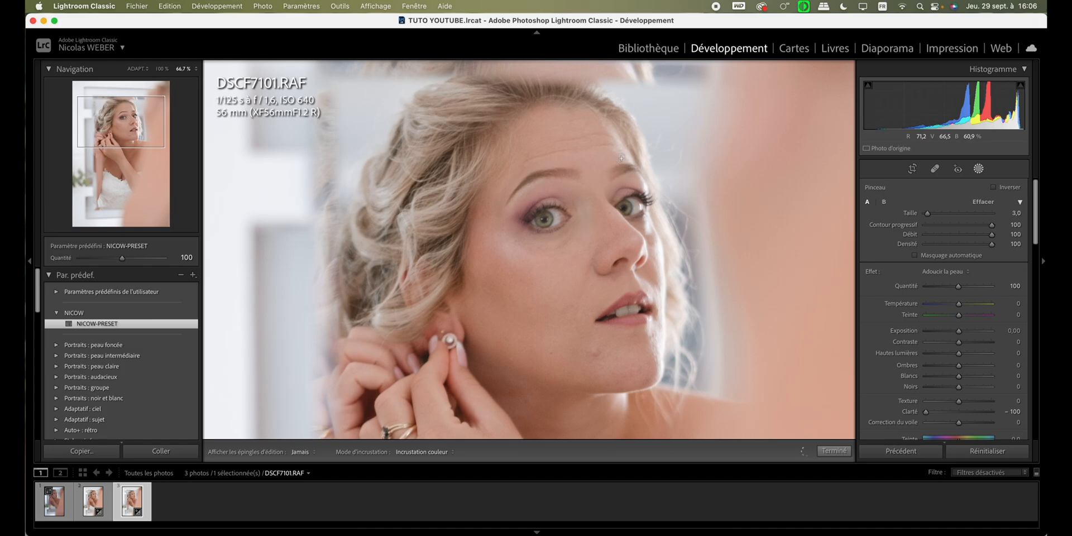
scroll(579, 211, up, 2)
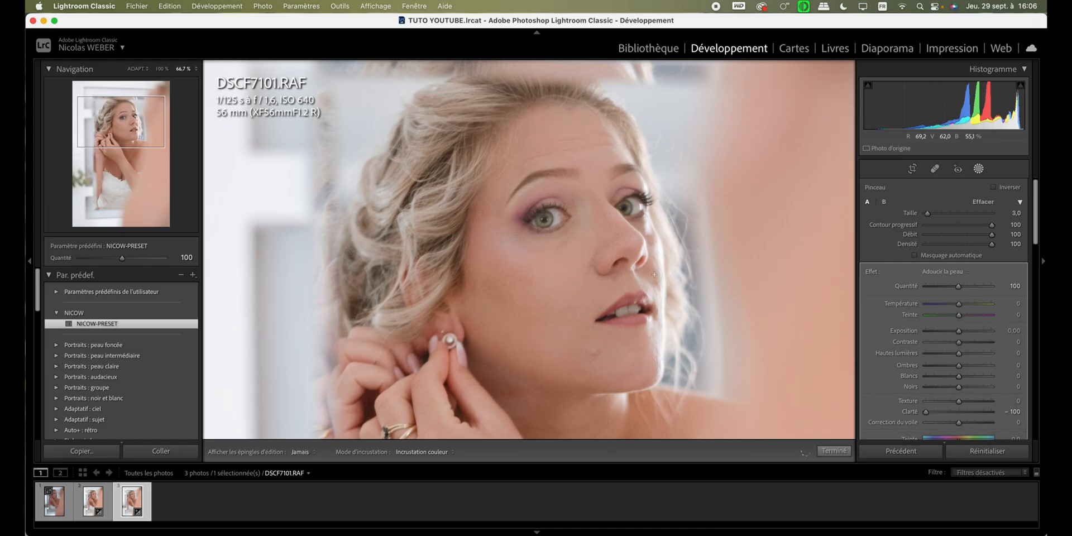
scroll(580, 211, down, 2)
Step: Check the coverage of the skin-softening mask by switching its colour overlay and edit pins on and off
key(h)
key(h)
key(h)
key(o)
key(o)
scroll(681, 187, up, 4)
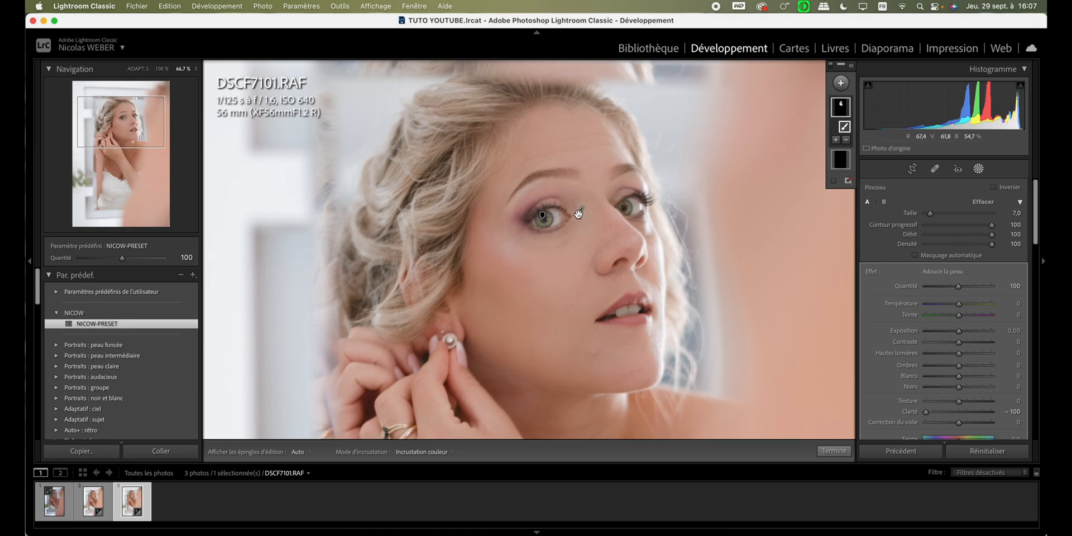
key(o)
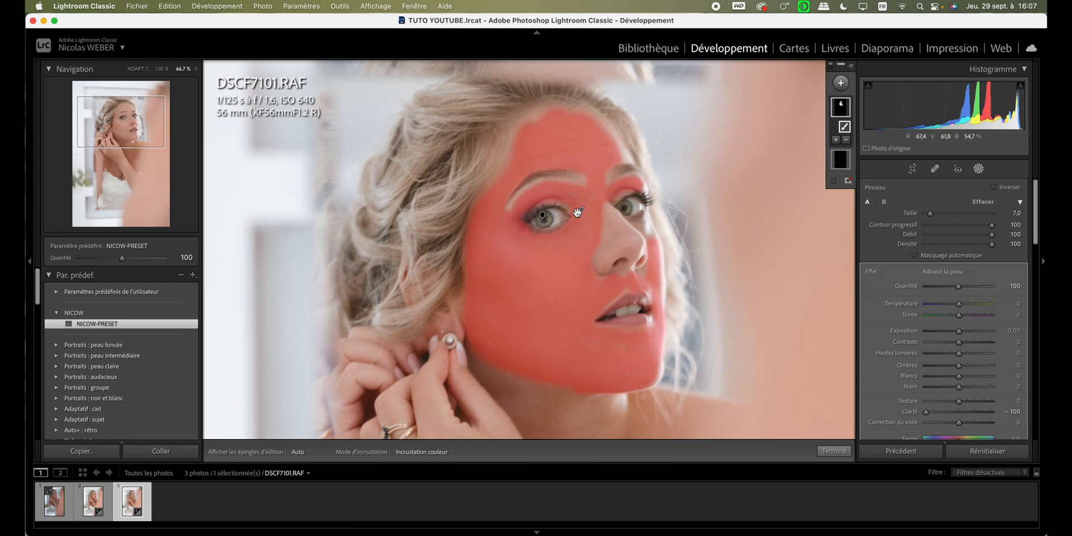
key(o)
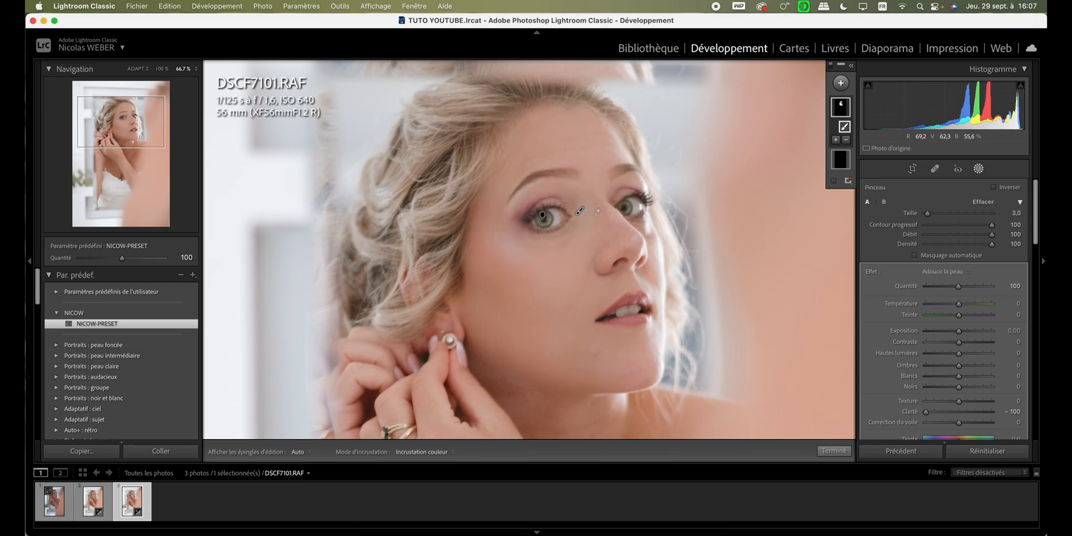
key(h)
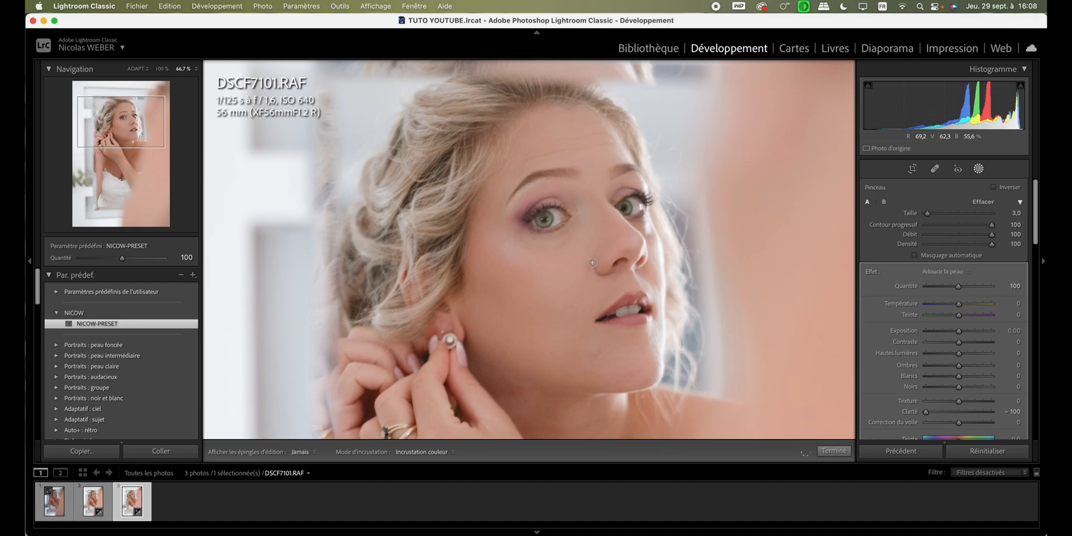
key(h)
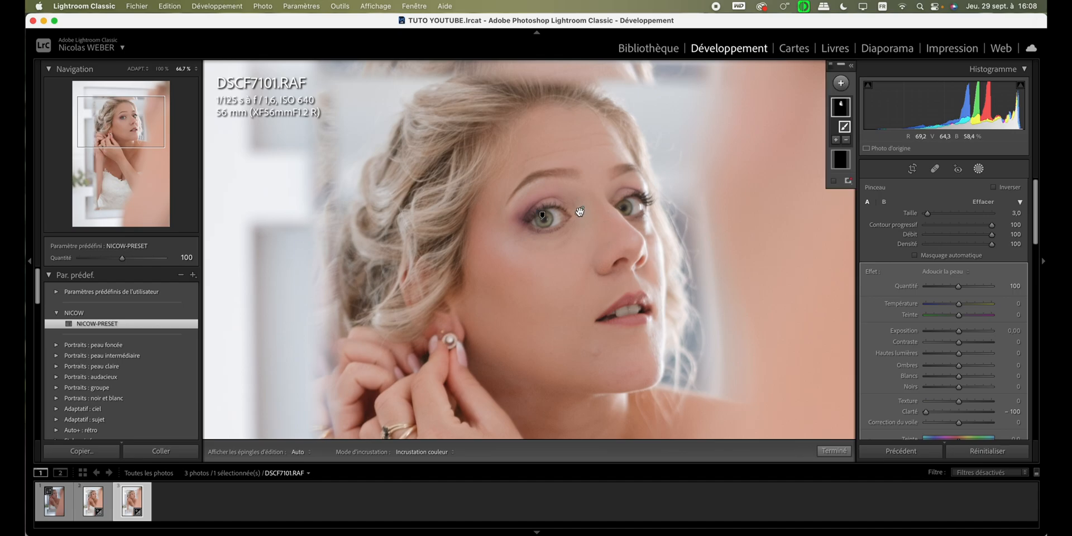
Step: Heal the blemish on the bride's chin with the spot removal brush in Corriger mode at size 46
mouse_move(579, 211)
click(934, 168)
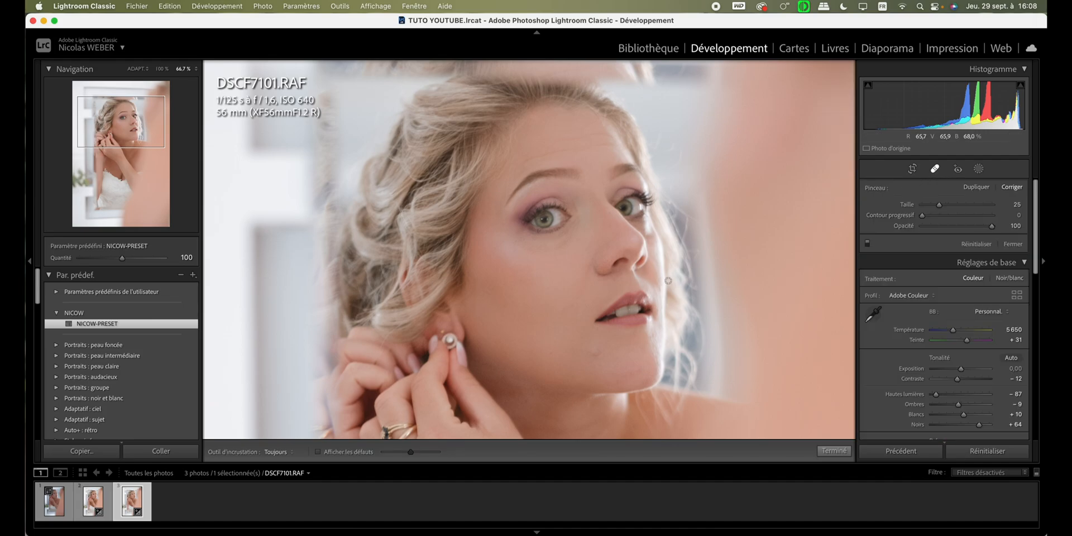
scroll(598, 356, up, 3)
click(598, 356)
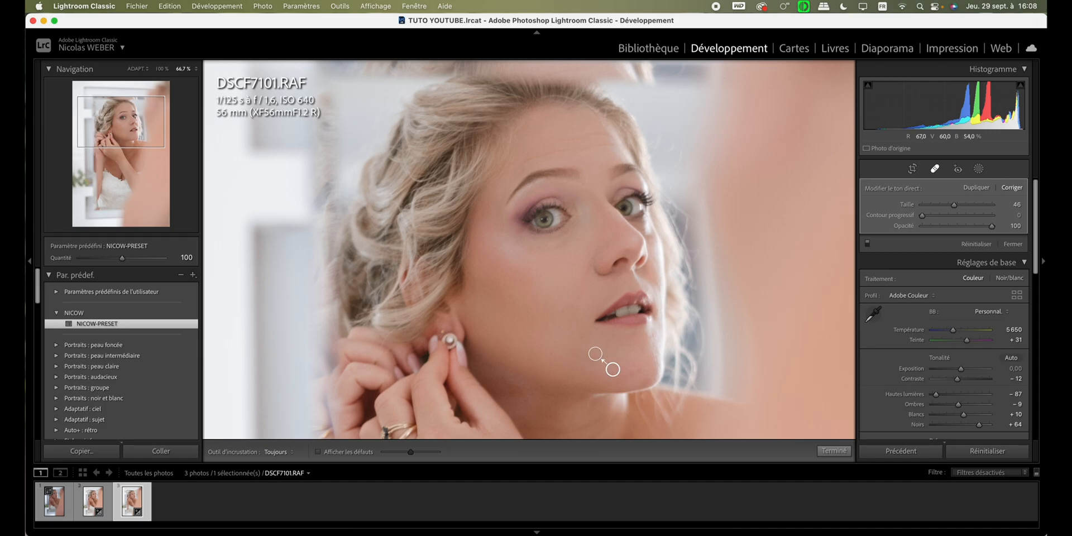
click(934, 169)
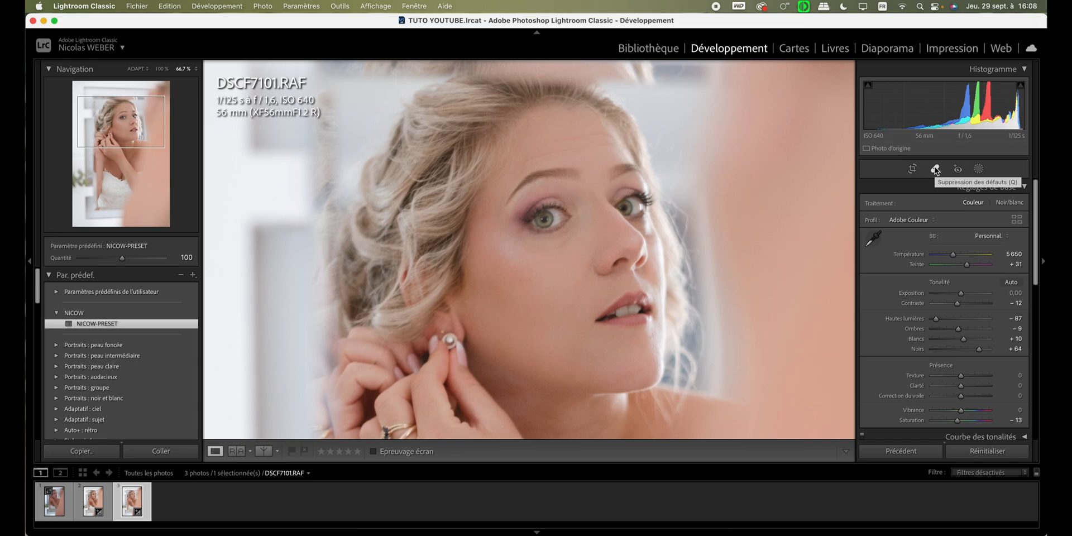
Step: Compare the before and after versions in the different split layouts and return to the single view of the whole photo
click(265, 451)
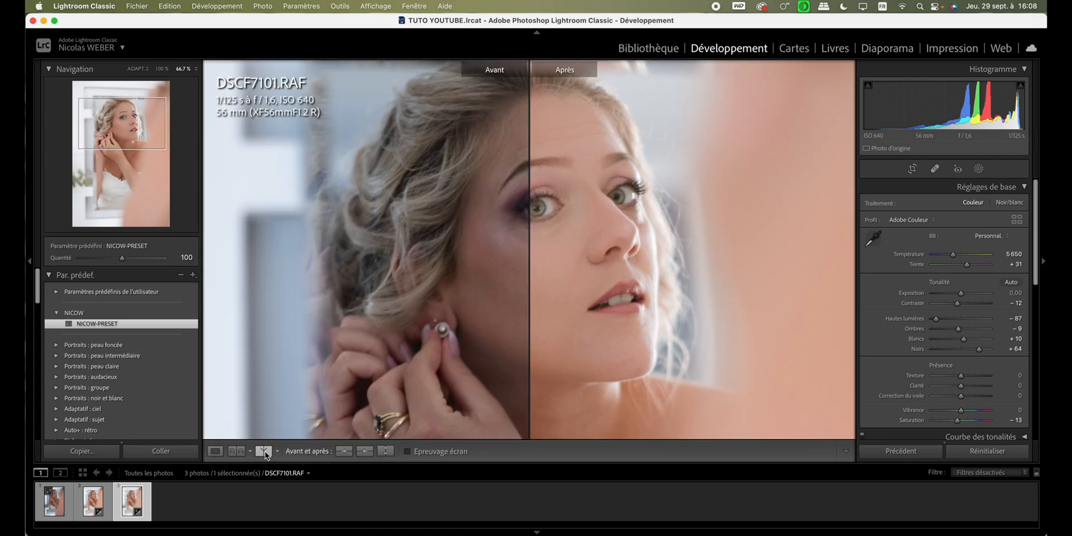
click(265, 451)
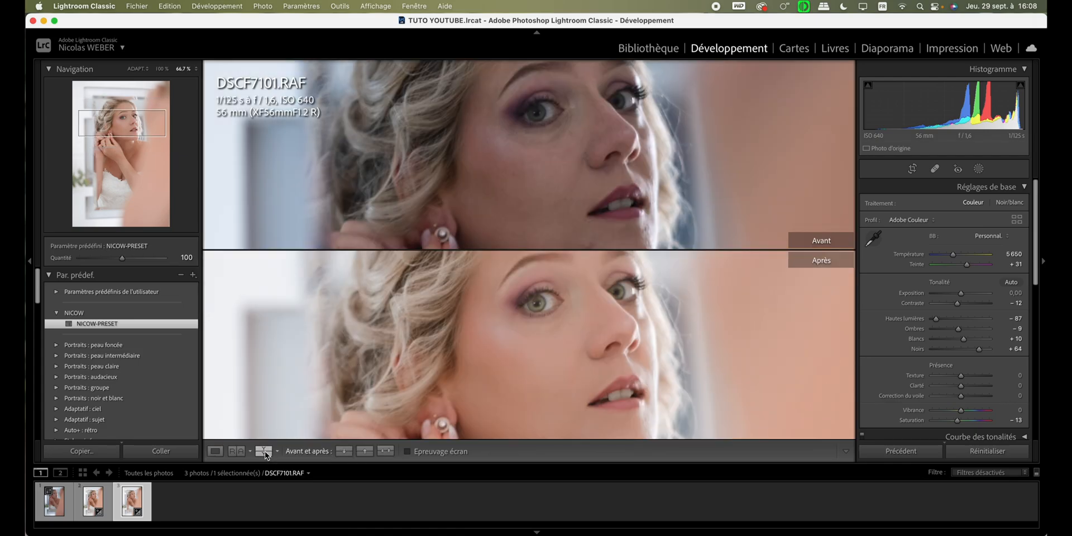
click(265, 451)
click(266, 452)
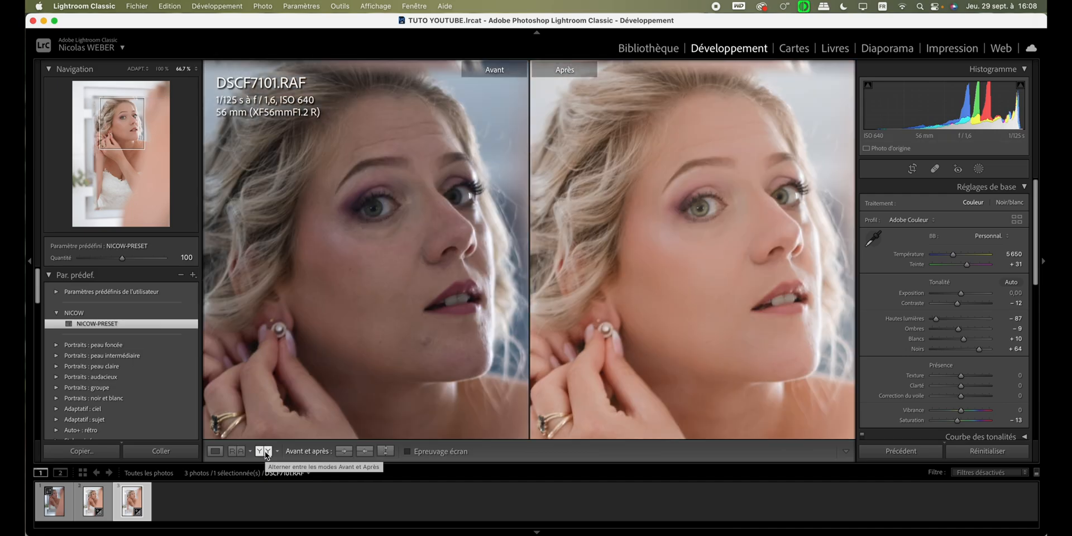
click(216, 451)
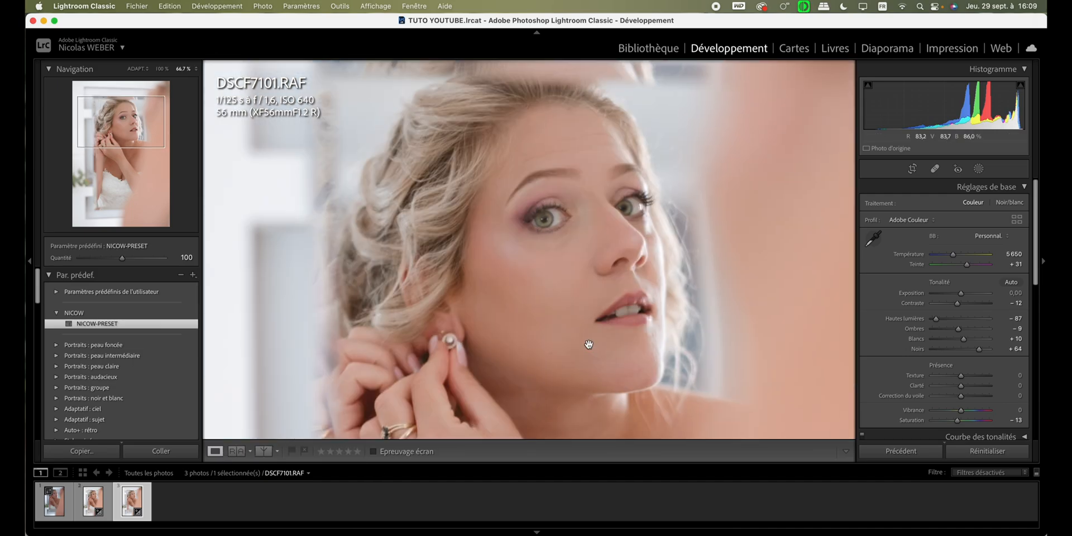
click(649, 219)
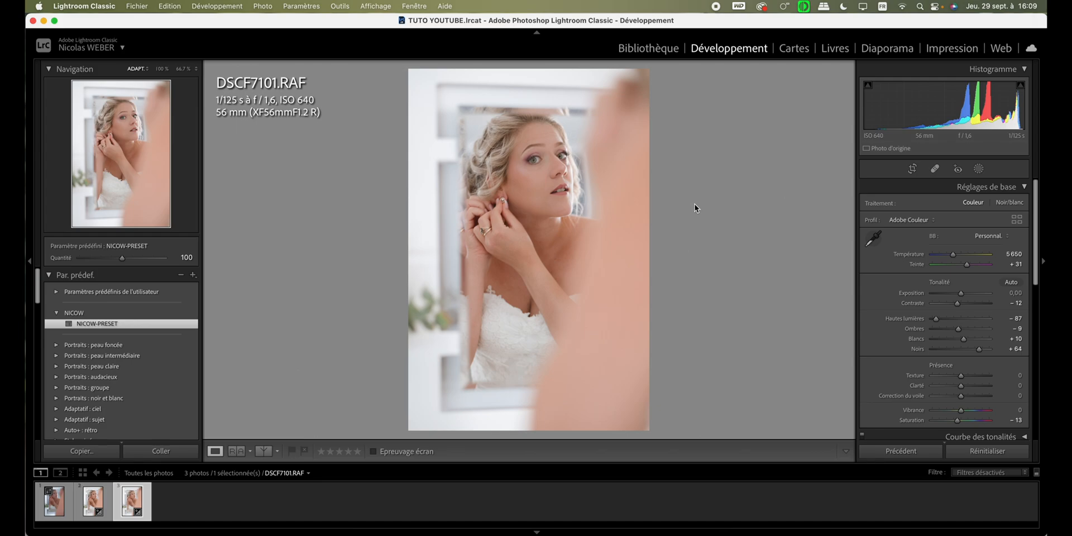
Step: Send the retouched DSCF7101.RAF to Adobe Photoshop 2022 for editing
right_click(133, 504)
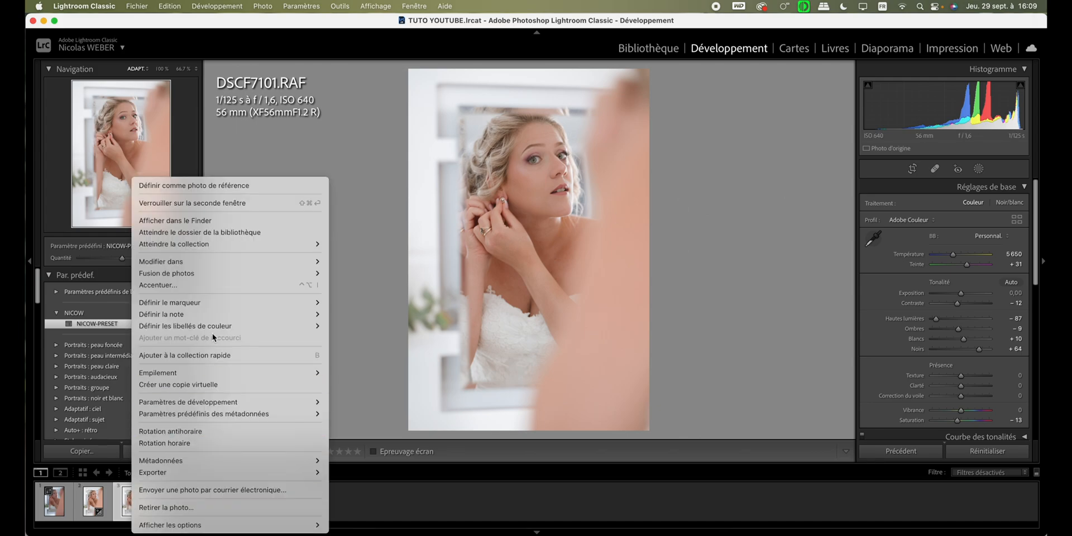
mouse_move(234, 268)
click(355, 262)
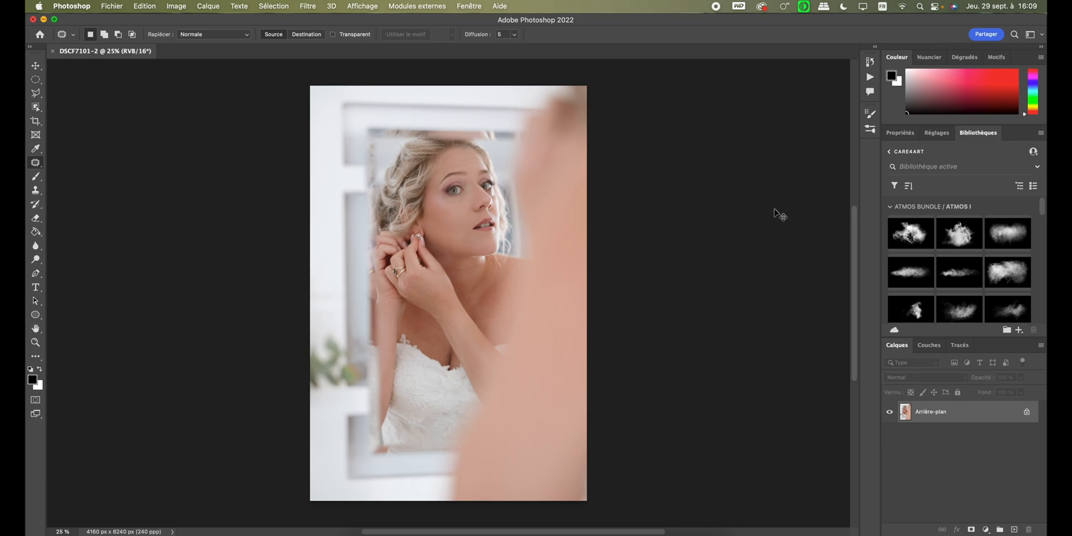
Step: Duplicate the background layer and apply the High Pass (Passe-haut) filter to the copy with a radius of about 12 pixels
key(super+j)
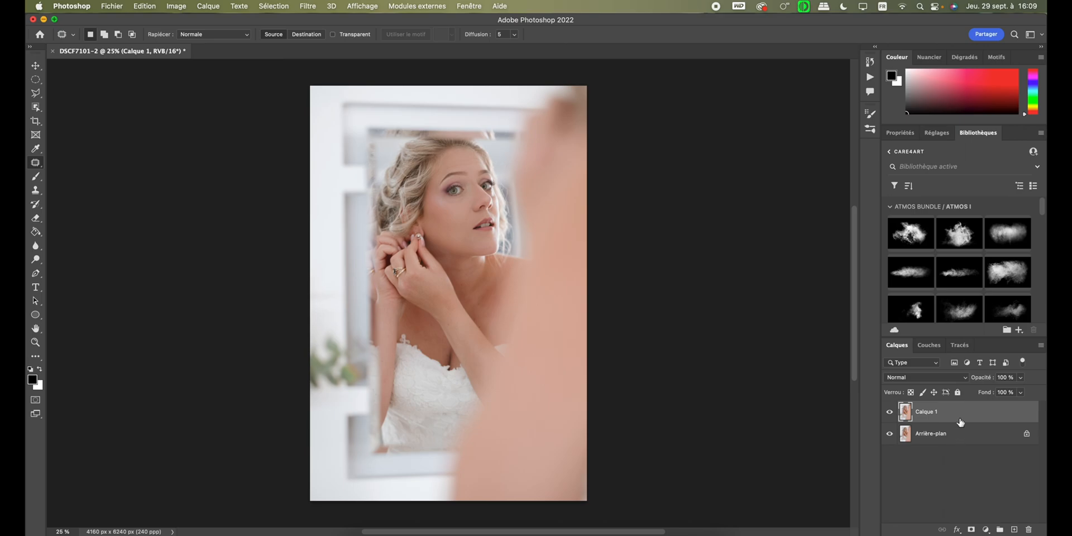
click(309, 6)
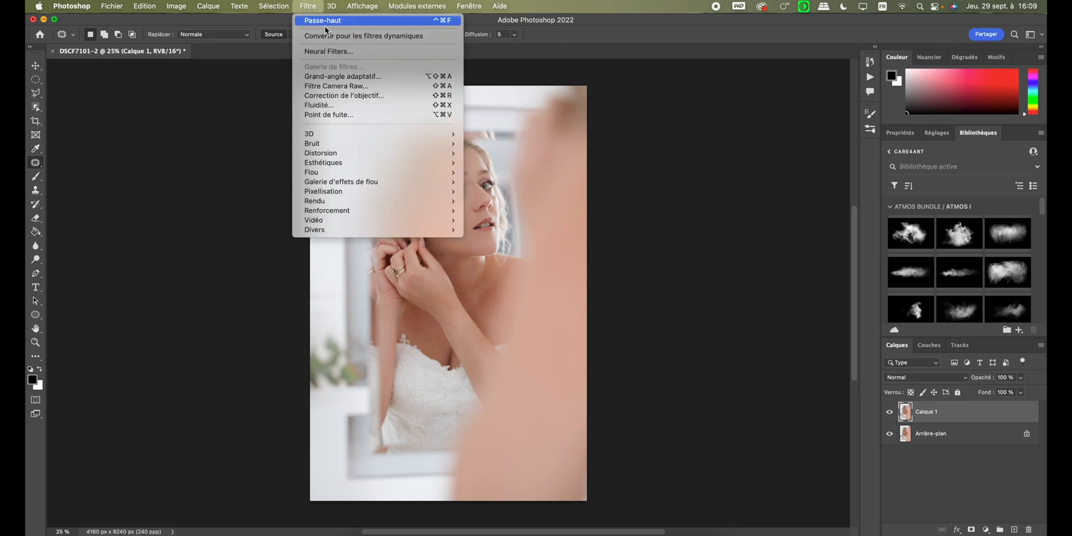
mouse_move(400, 228)
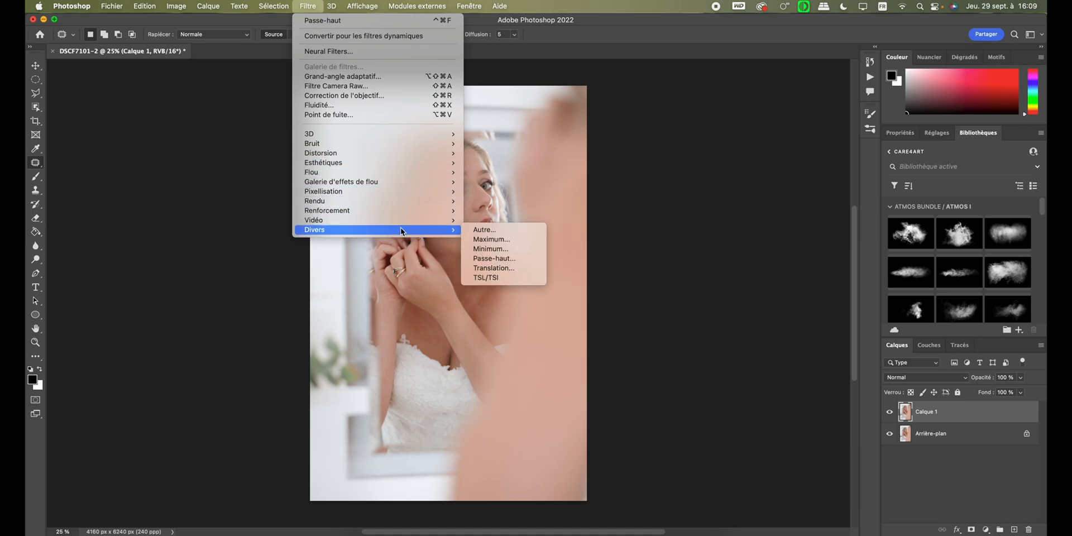
click(504, 258)
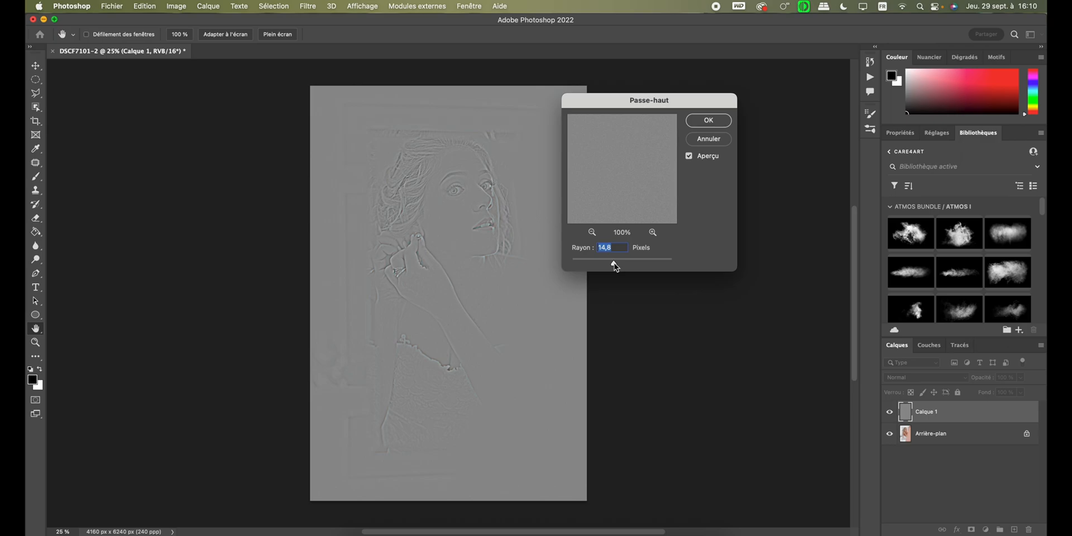
drag(616, 266, 630, 267)
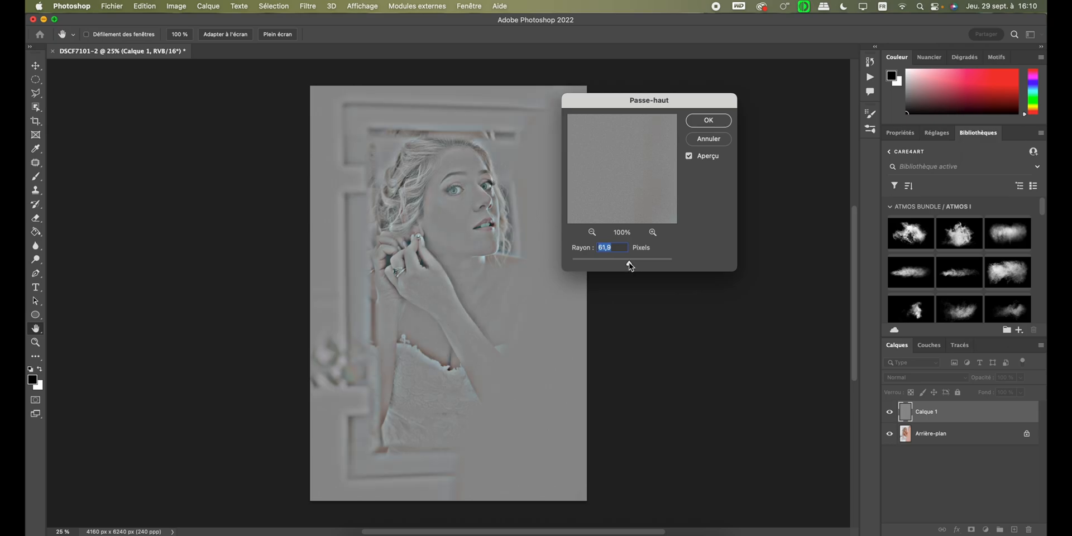
mouse_move(618, 263)
mouse_down()
mouse_move(582, 263)
mouse_move(602, 266)
mouse_up()
click(591, 264)
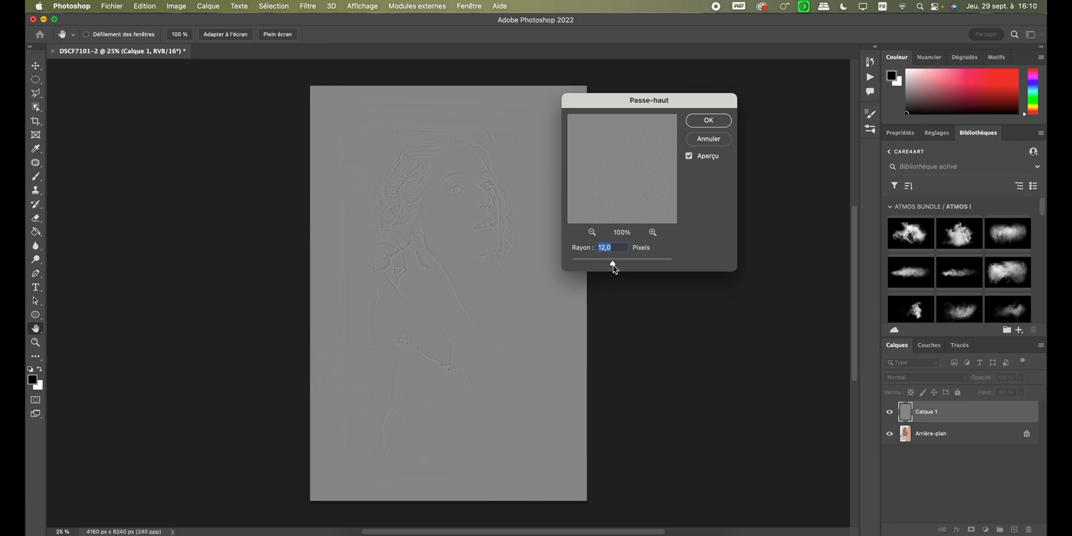
click(718, 120)
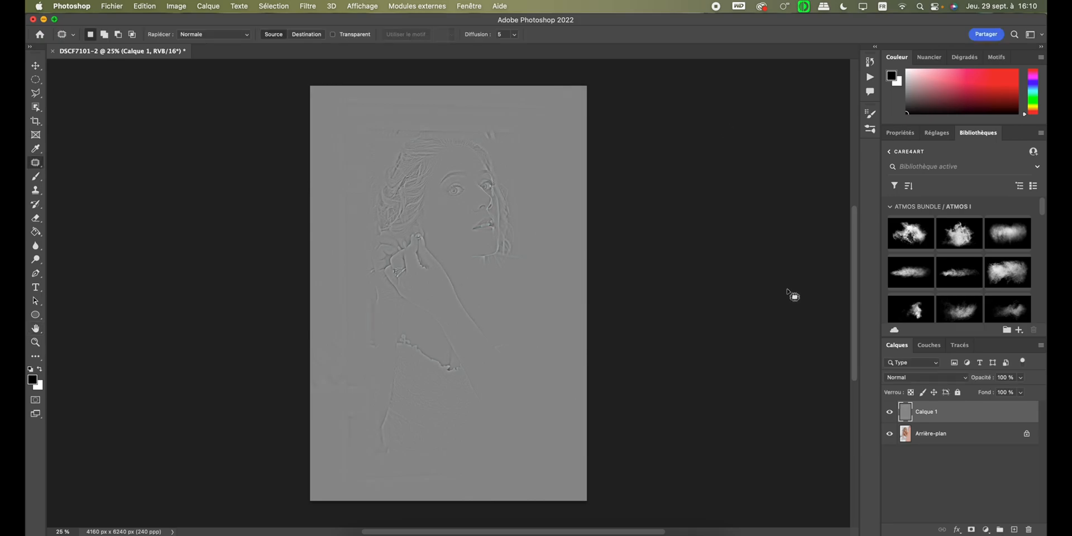
Step: Set the blend mode of the filtered layer Calque 1 to Lumière tamisée
click(933, 380)
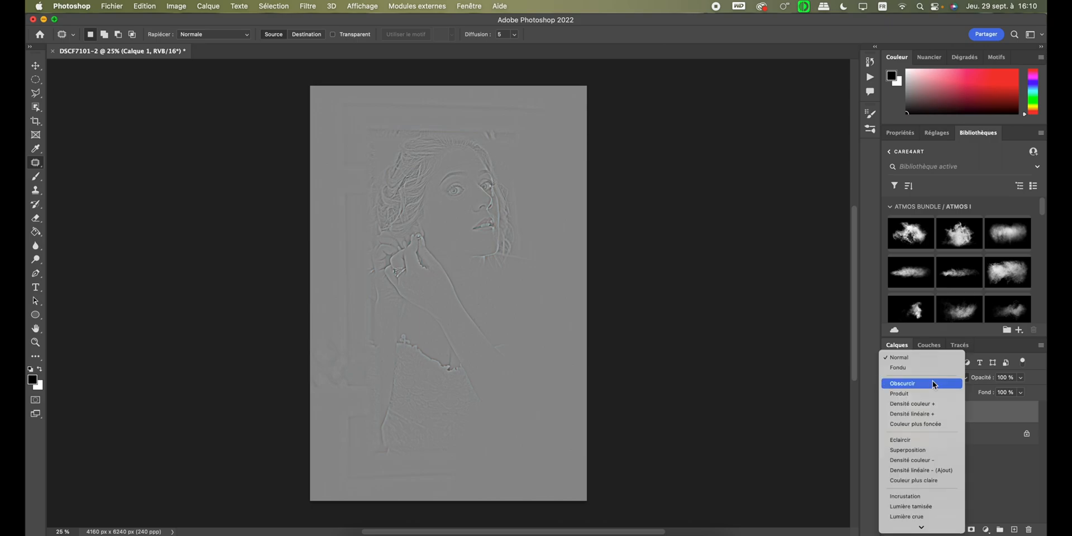
scroll(932, 380, down, 5)
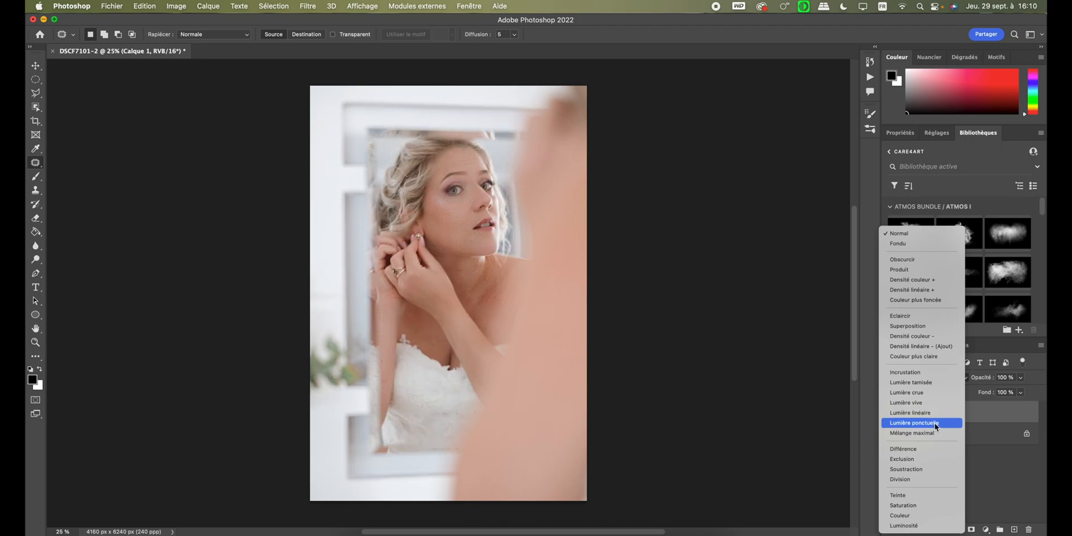
click(933, 383)
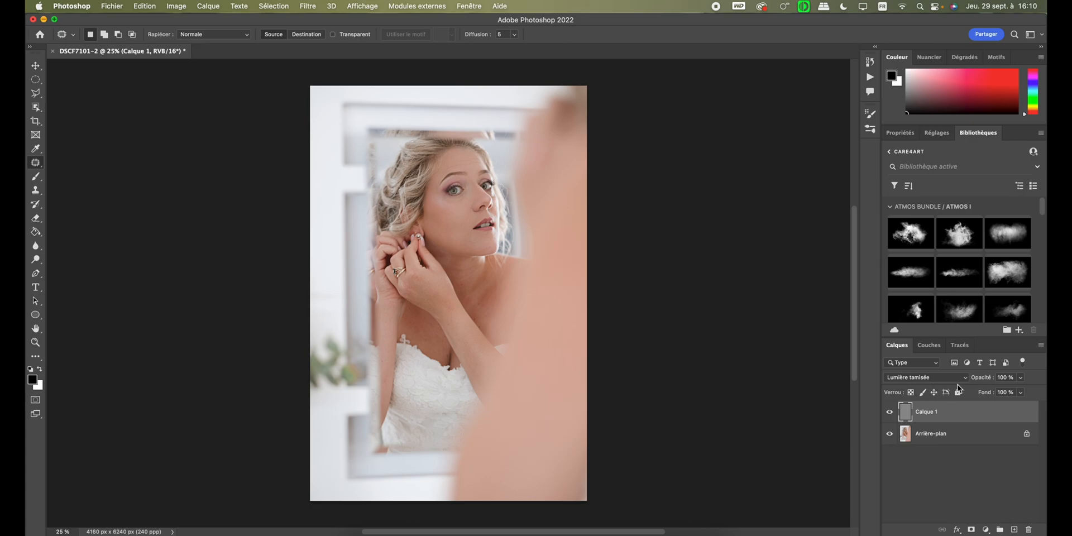
mouse_move(986, 384)
mouse_down()
mouse_move(977, 384)
mouse_move(986, 382)
mouse_up()
Step: Compare the bride's face up close with and without the sharpening layer Calque 1
click(889, 412)
click(890, 413)
key(super+plus)
key(super+plus)
key(super+plus)
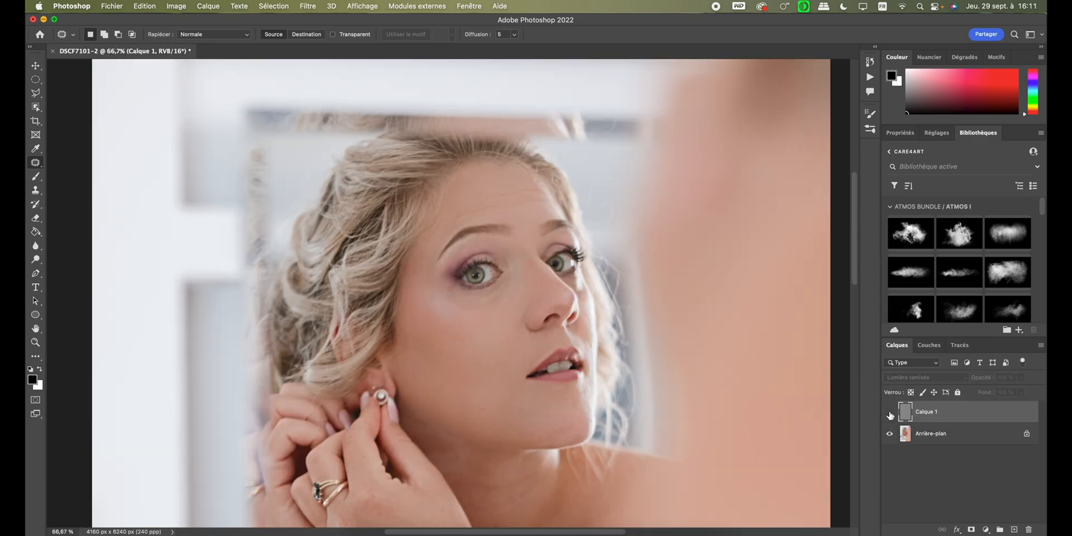
click(889, 414)
click(889, 414)
click(888, 413)
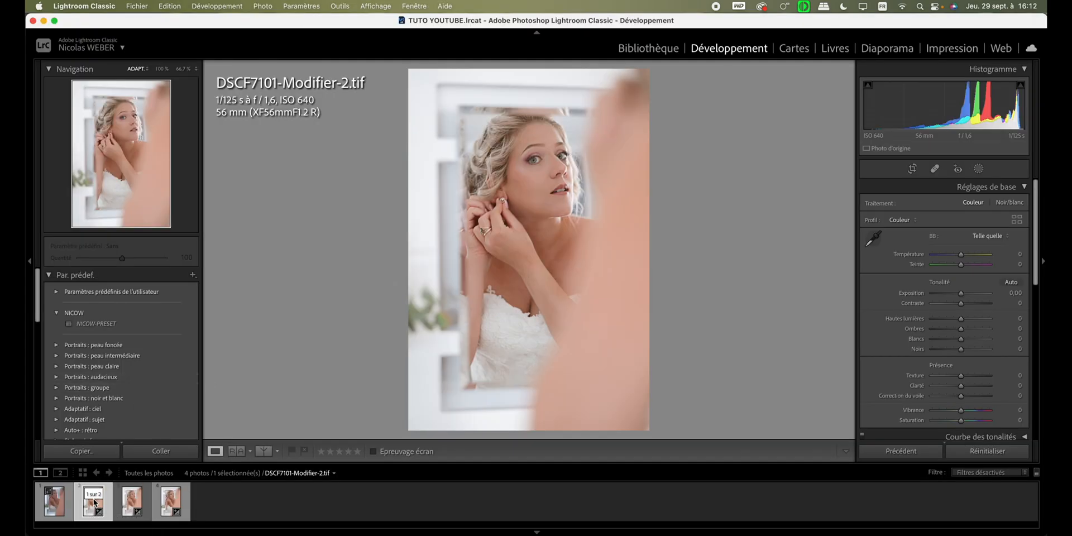
Step: Examine the bride's face in DSCF7101-Modifier-2.tif in Lightroom Classic and slightly raise its Correction du voile setting
click(538, 188)
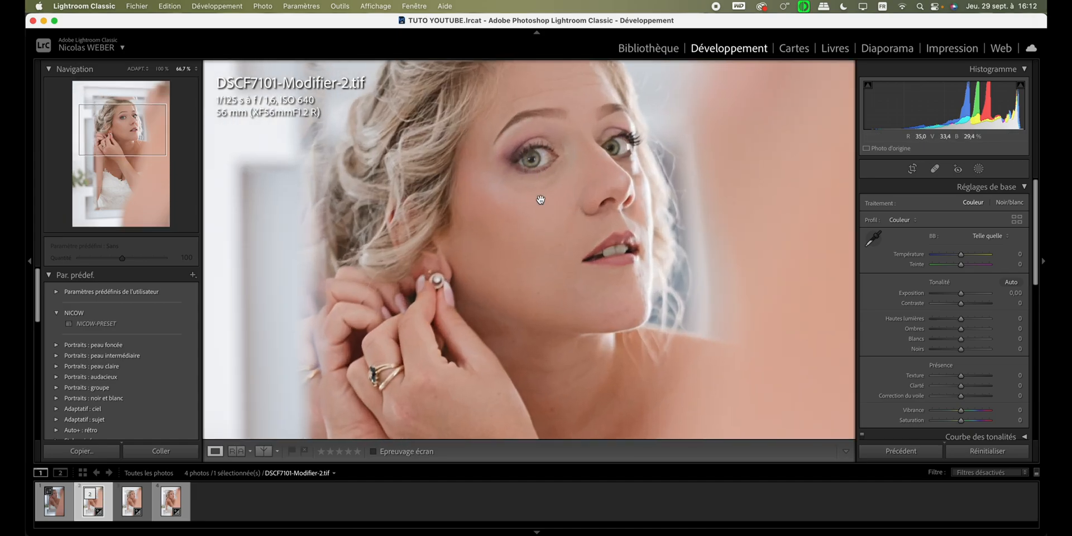
click(535, 180)
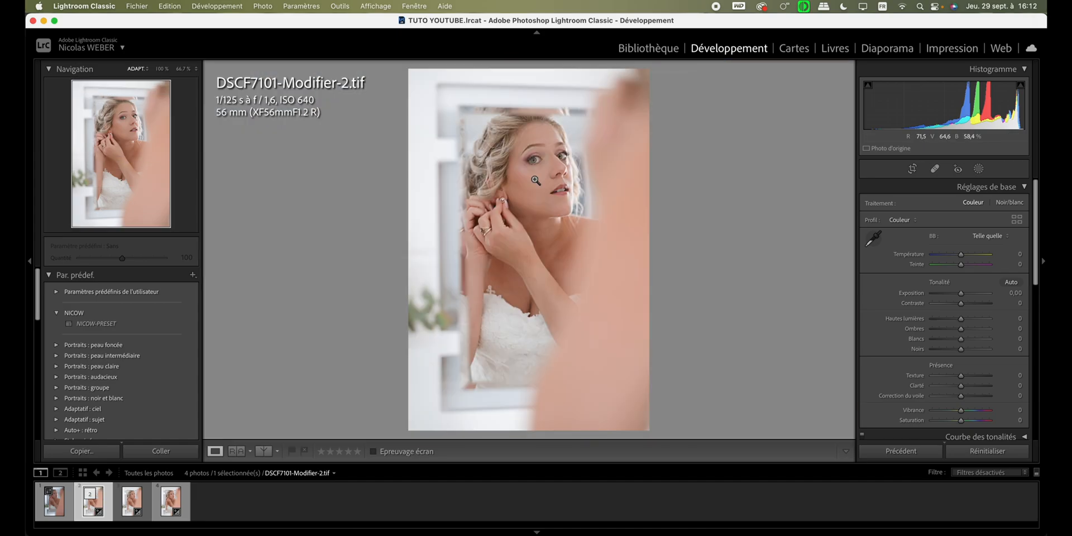
click(535, 181)
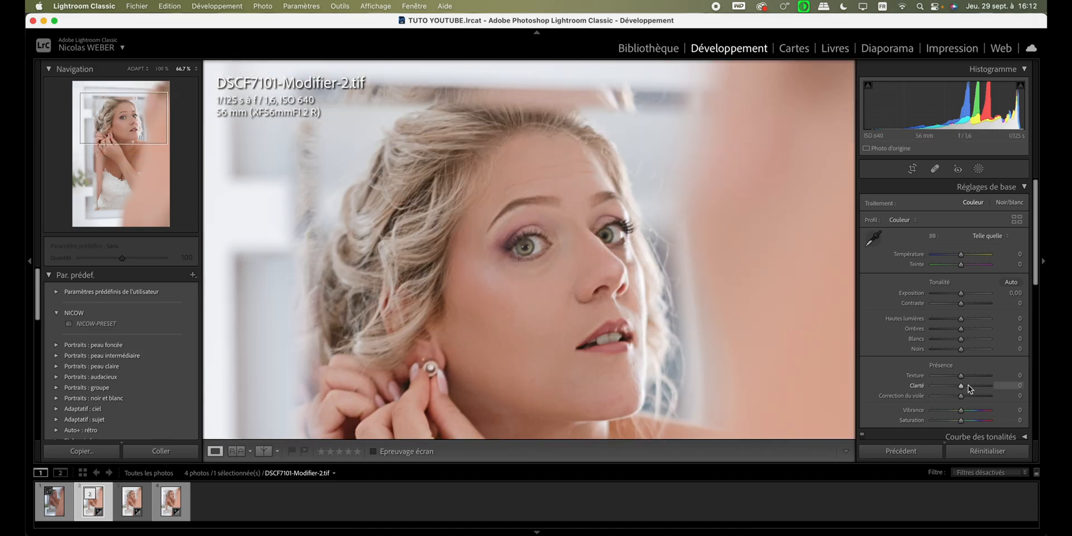
mouse_move(960, 395)
mouse_down()
mouse_move(982, 395)
mouse_move(964, 395)
mouse_up()
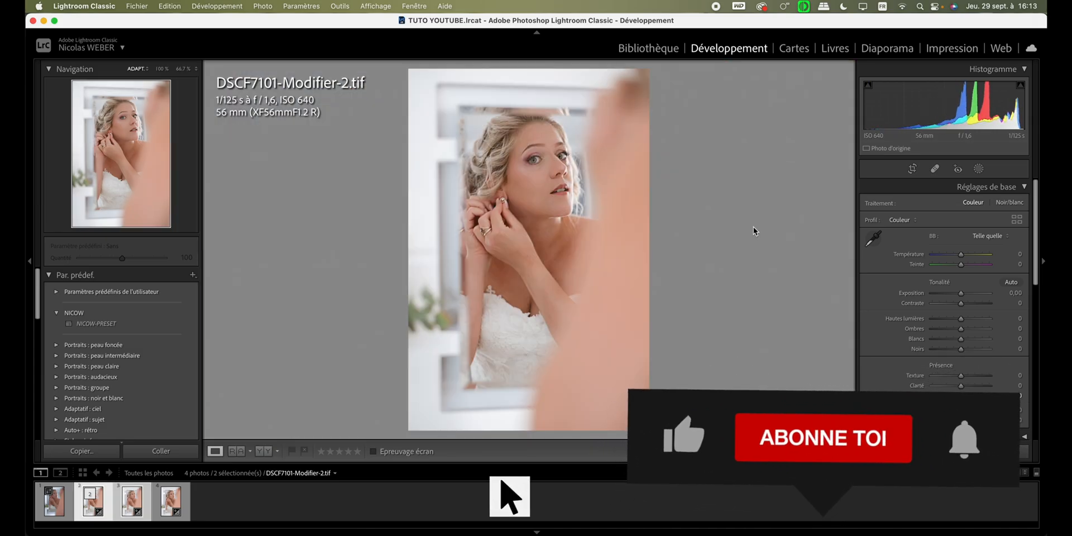